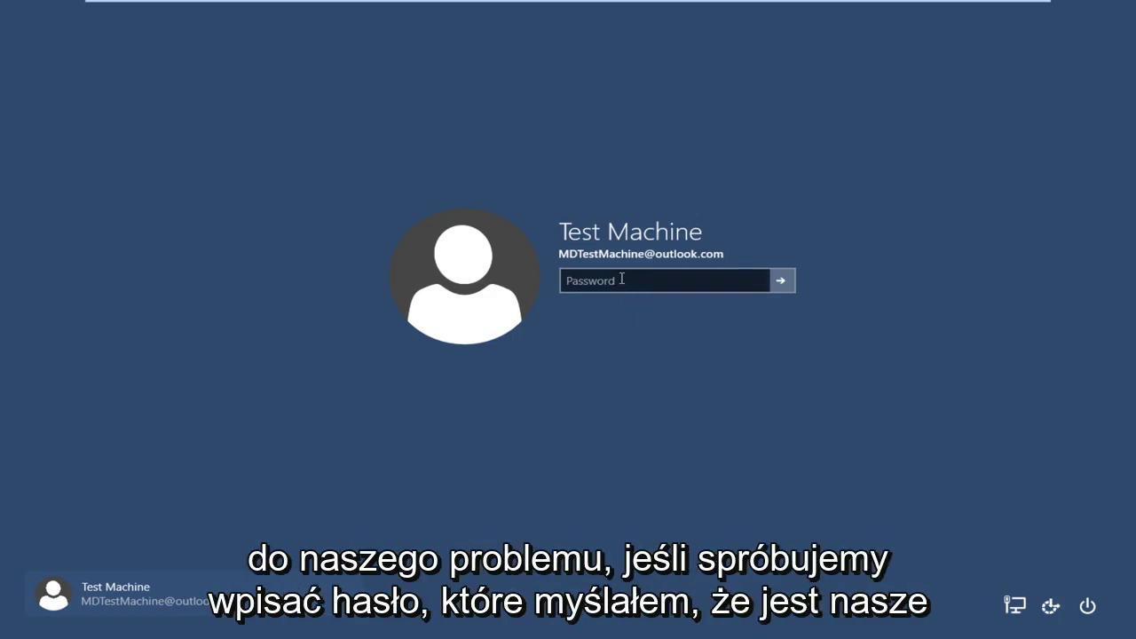
Enter the remembered password on the Test Machine sign-in screen, then exit VMware full screen.
{"action": "left_click", "coordinate": [623, 282]}
{"action": "type", "text": "***"}
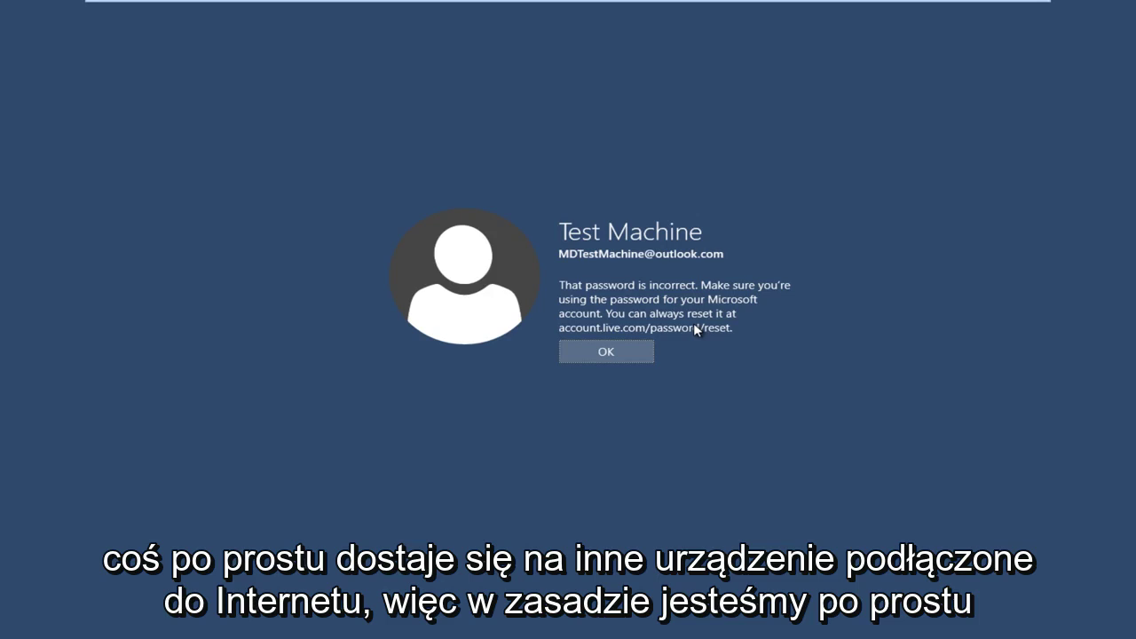
{"action": "left_click", "coordinate": [1013, 11]}
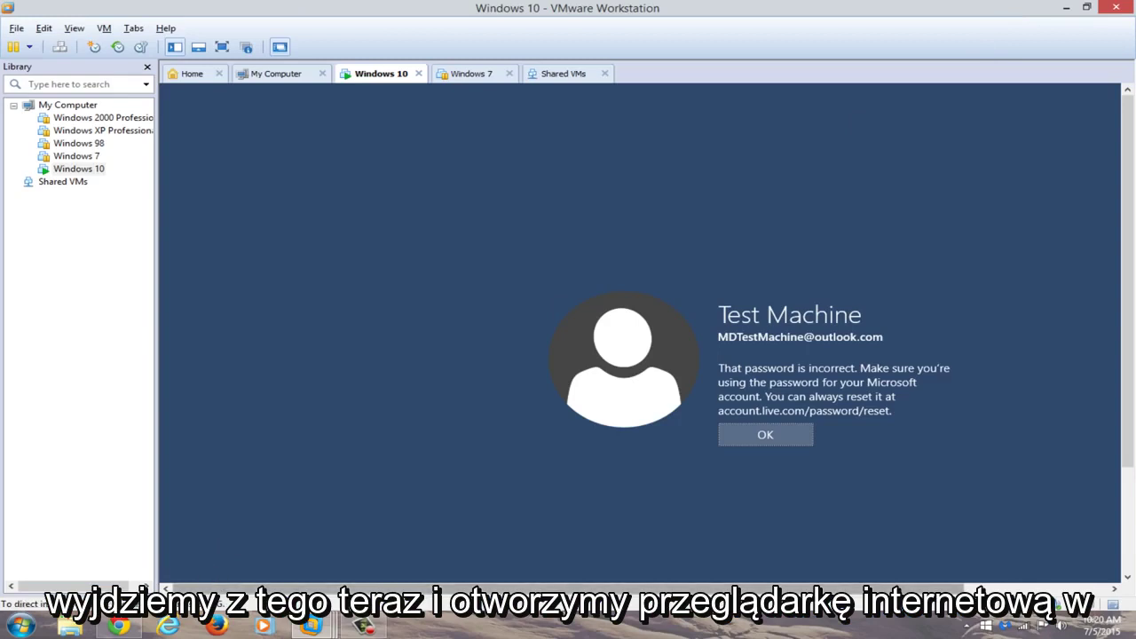
Launch Chrome and enter accounts.live.com/password/reset in the address bar.
{"action": "left_click", "coordinate": [122, 626]}
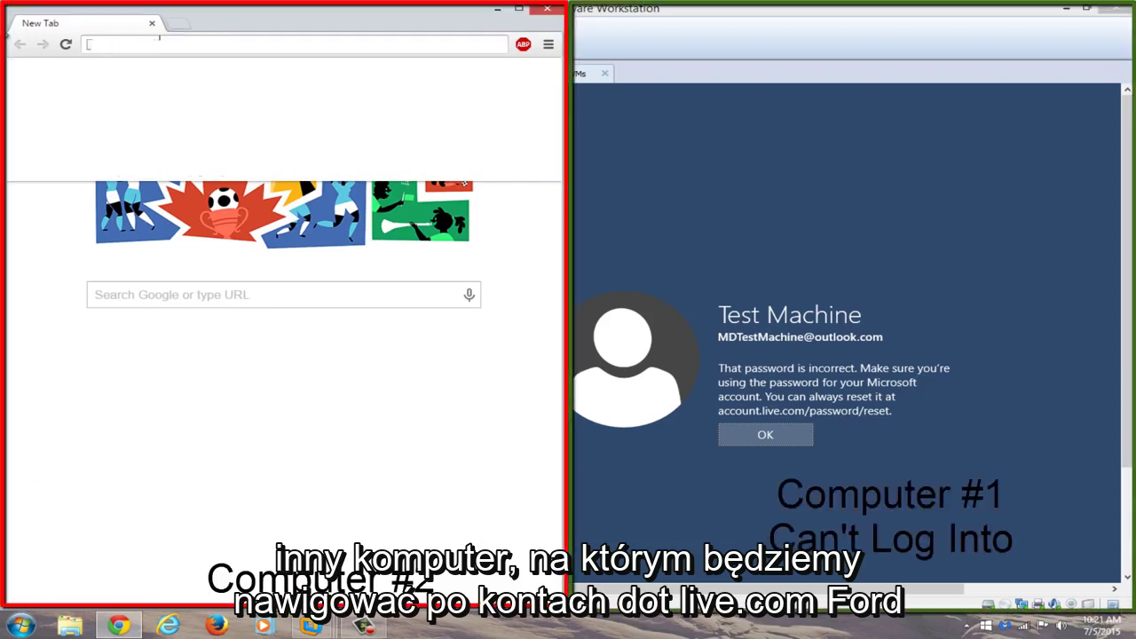
{"action": "type", "text": "accounts.live.com/"}
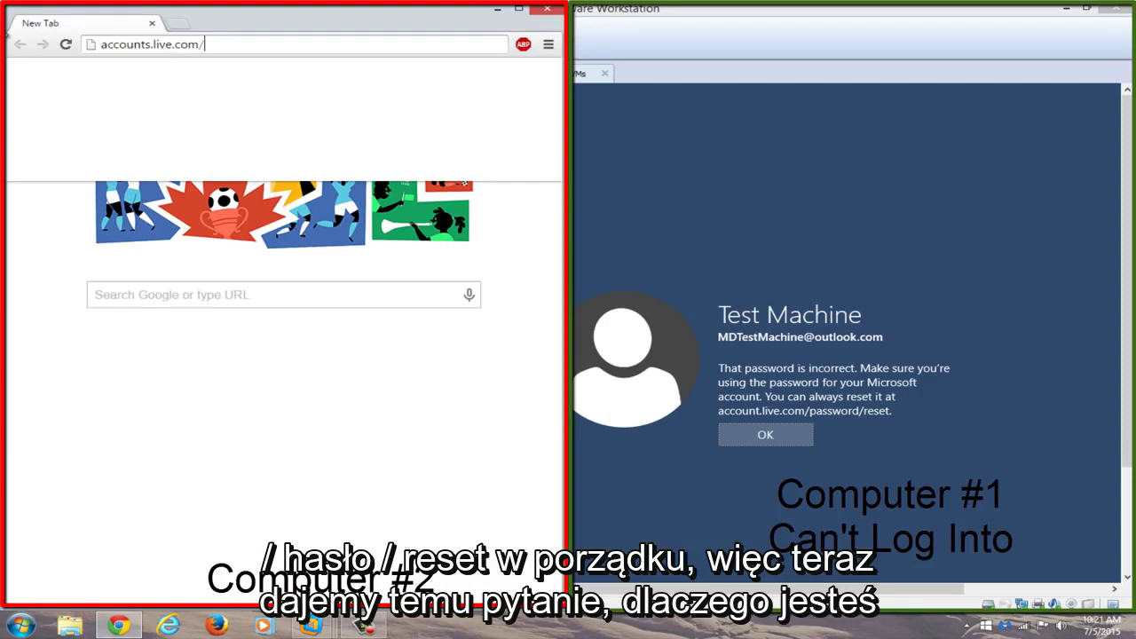
{"action": "type", "text": "password/"}
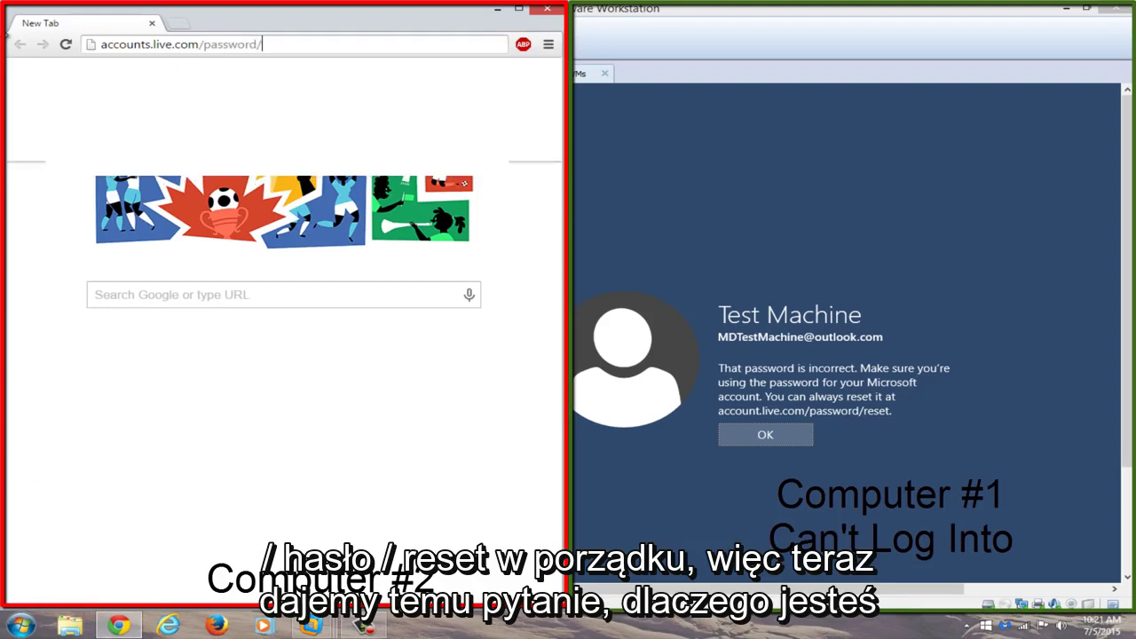
{"action": "type", "text": "reset"}
Load the reset page in maximized Chrome, choose 'I forgot my password' and continue.
{"action": "key", "text": "Return"}
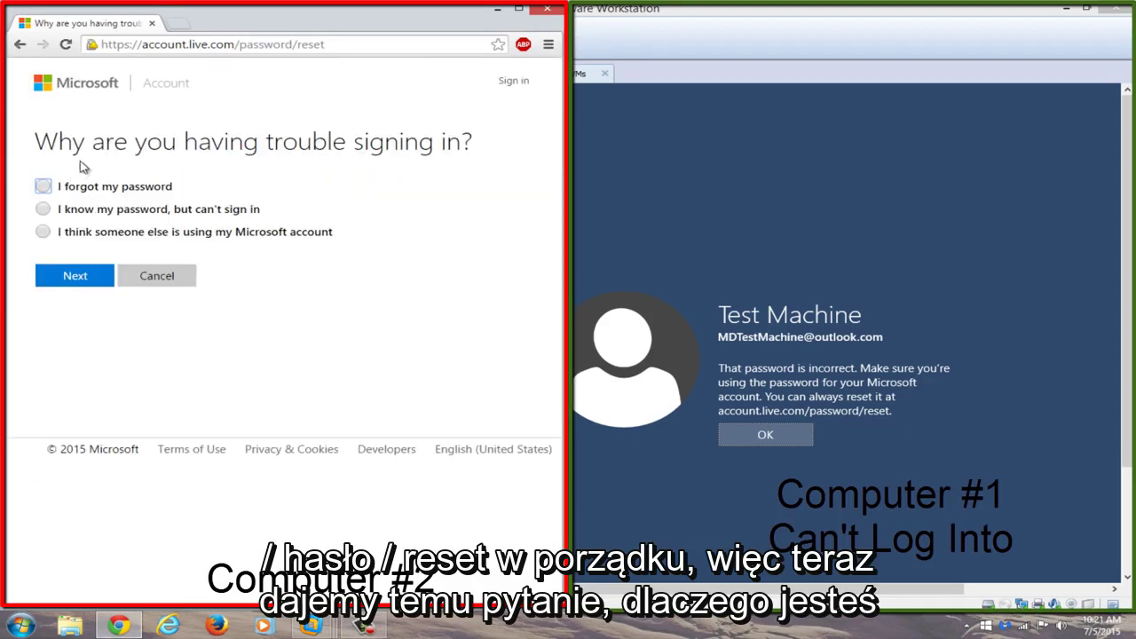
{"action": "left_click", "coordinate": [518, 8]}
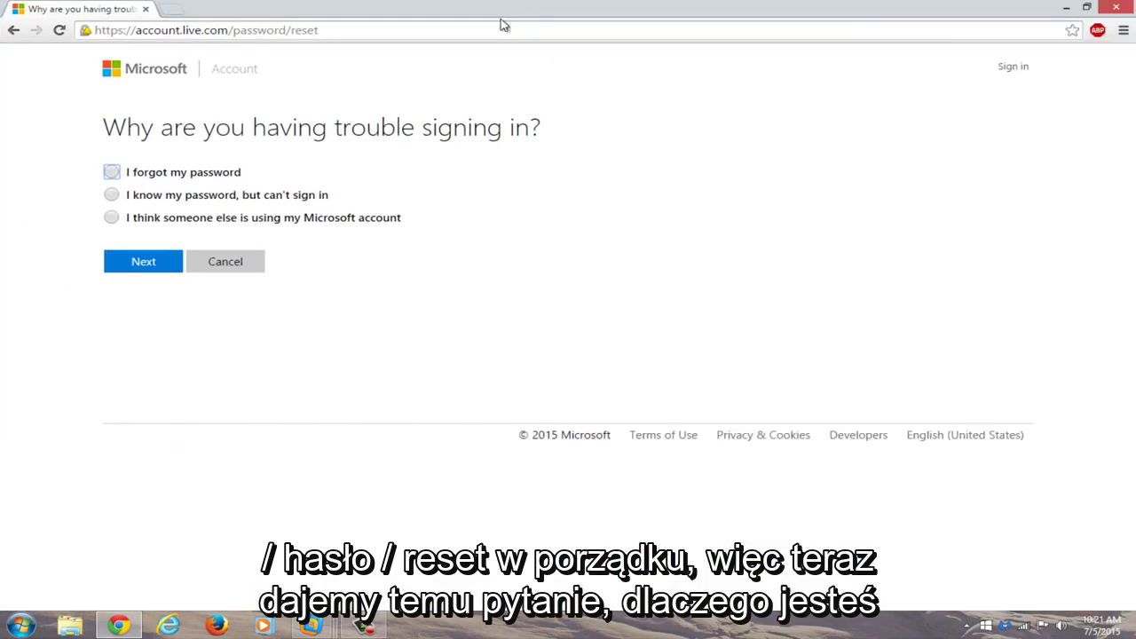
{"action": "left_click", "coordinate": [114, 172]}
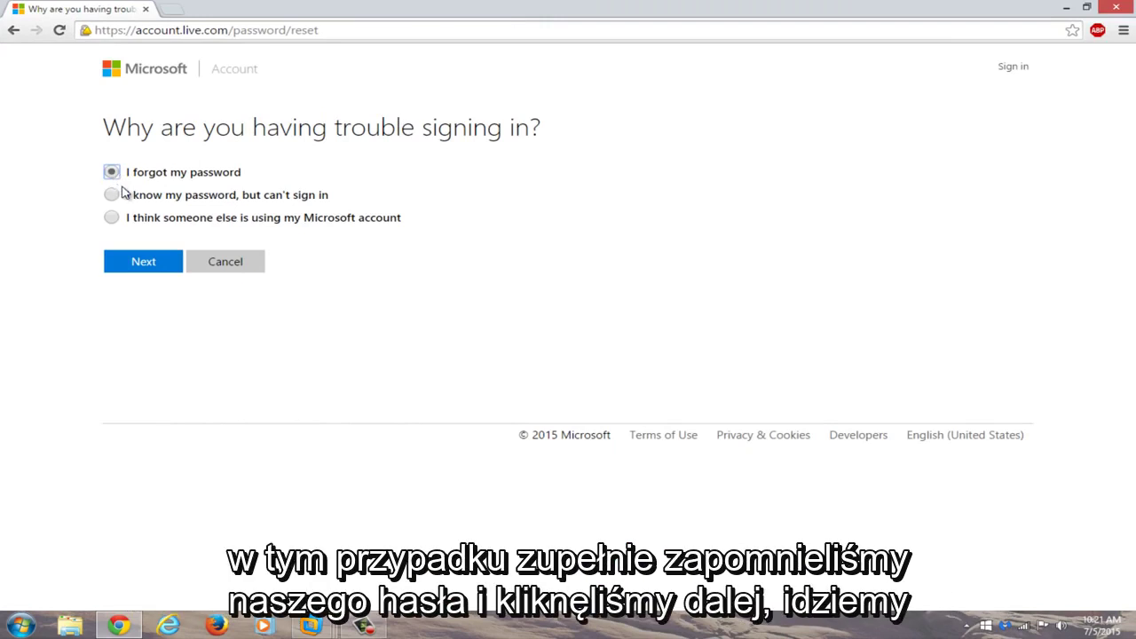
{"action": "left_click", "coordinate": [140, 263]}
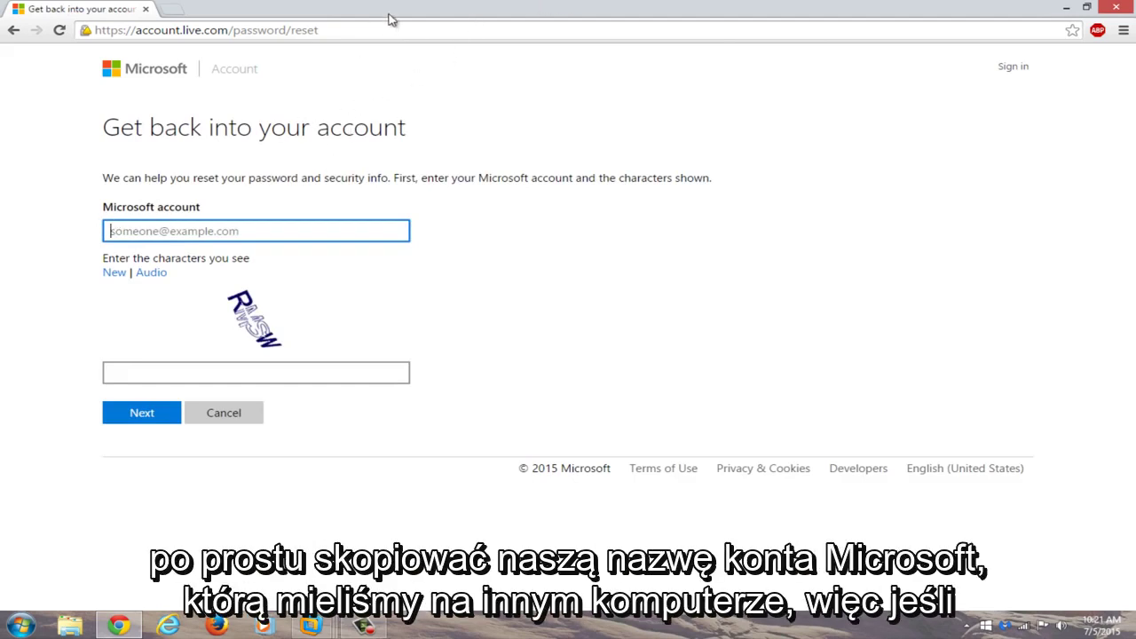
Snap Chrome to the left half, fill the account's saved e-mail and captcha characters, and submit.
{"action": "double_click", "coordinate": [728, 7]}
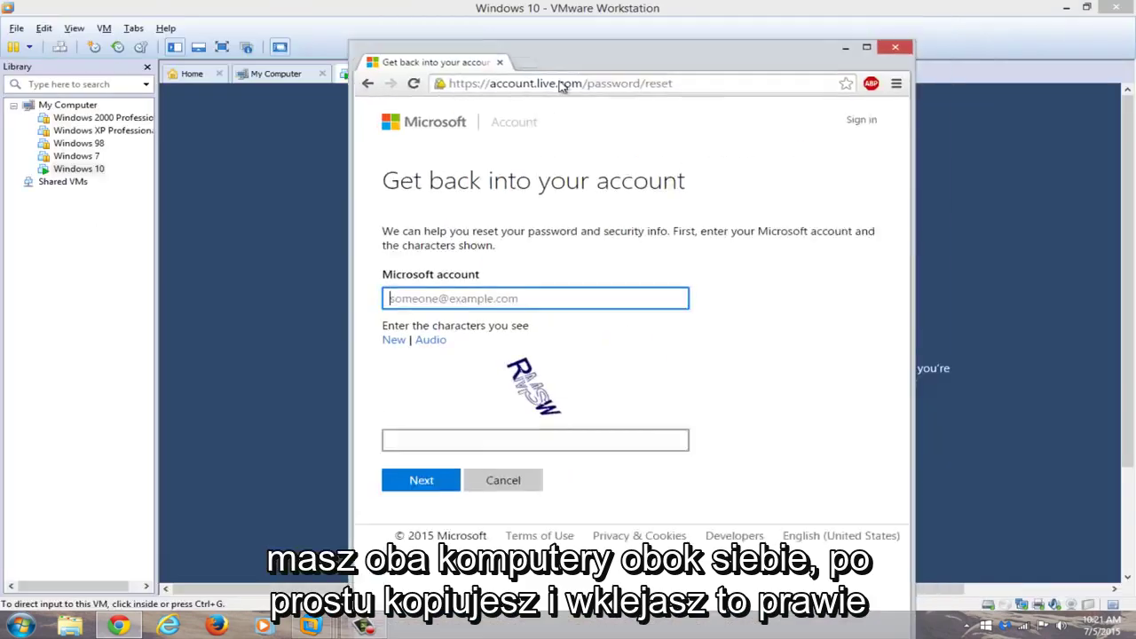
{"action": "key", "text": "super+Left"}
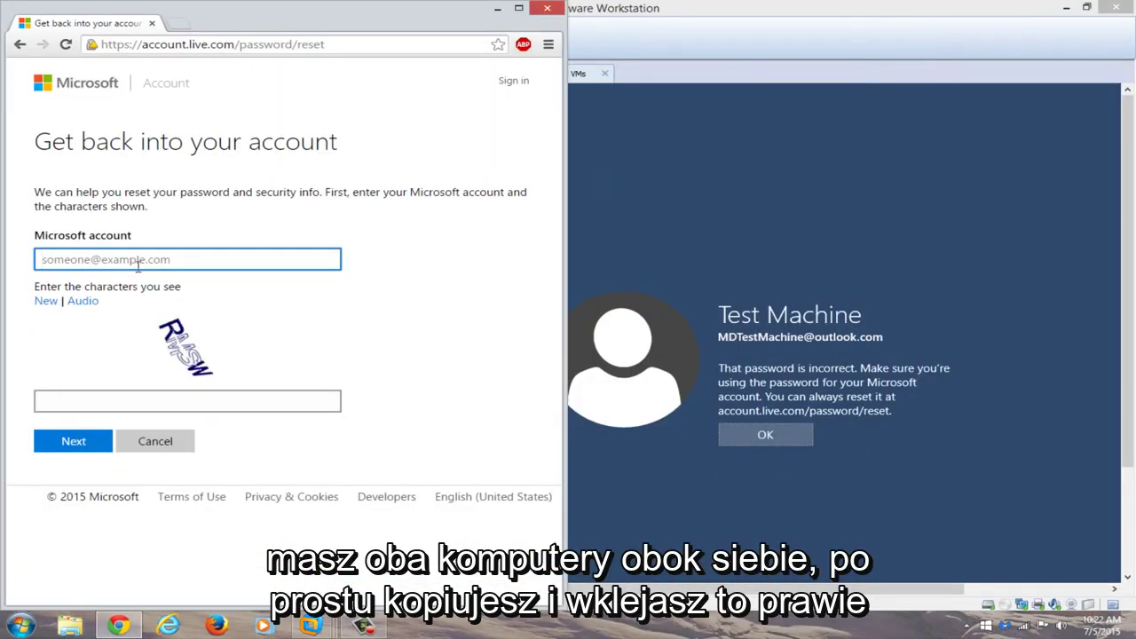
{"action": "left_click", "coordinate": [140, 258]}
{"action": "left_click", "coordinate": [129, 278]}
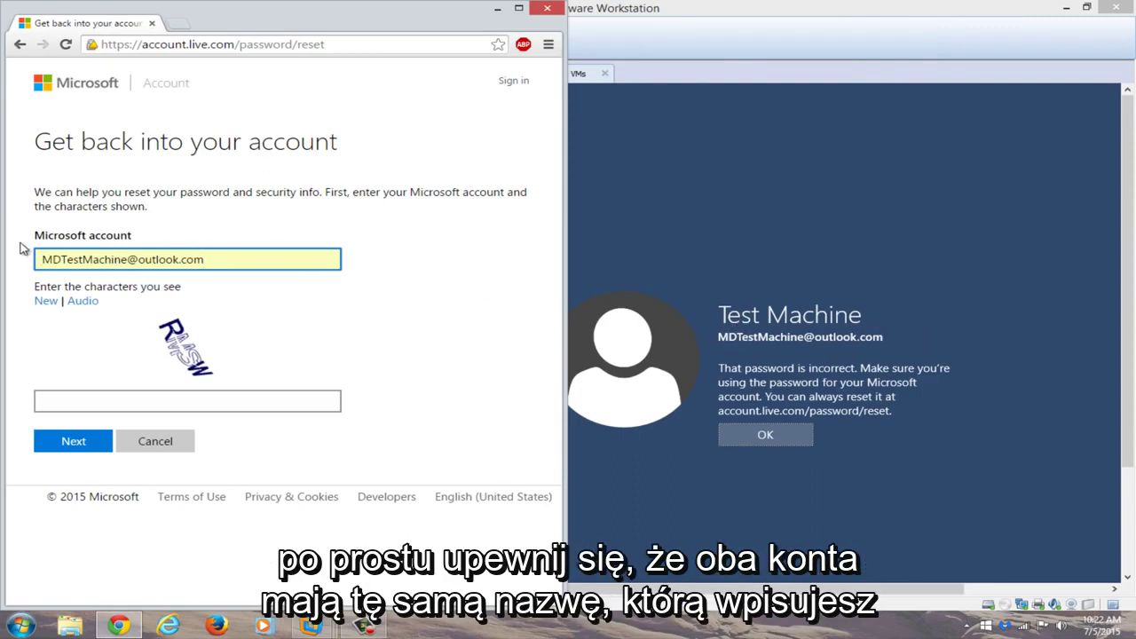
{"action": "left_click", "coordinate": [110, 407]}
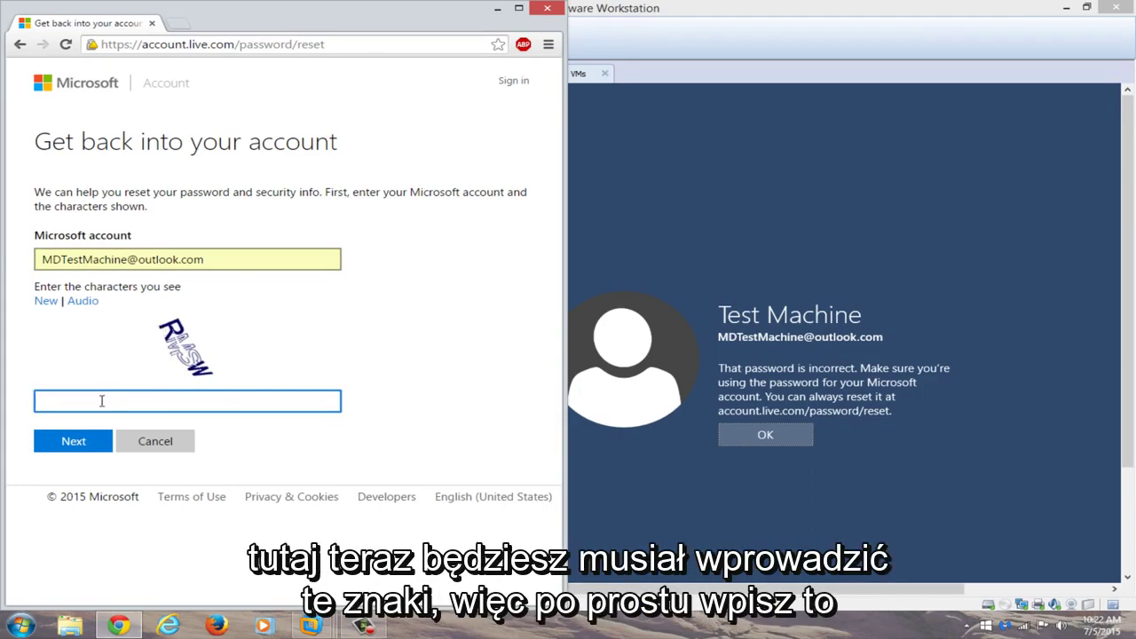
{"action": "type", "text": "RMSW"}
{"action": "left_click", "coordinate": [73, 440]}
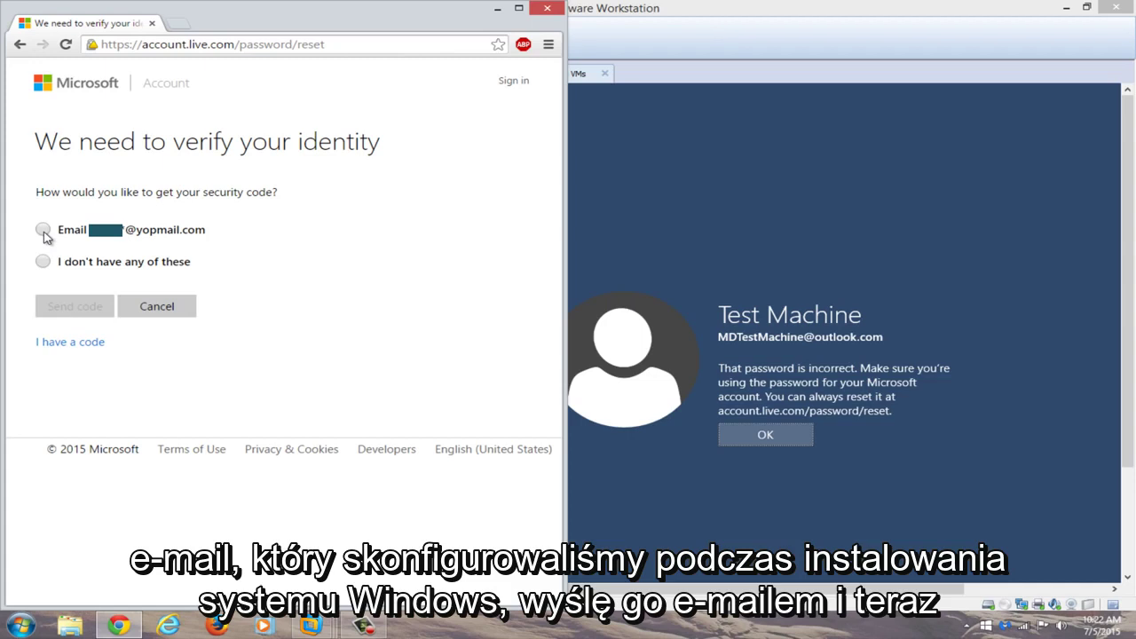
Choose the backup e-mail option, complete its hidden part, and send the security code.
{"action": "left_click", "coordinate": [42, 230]}
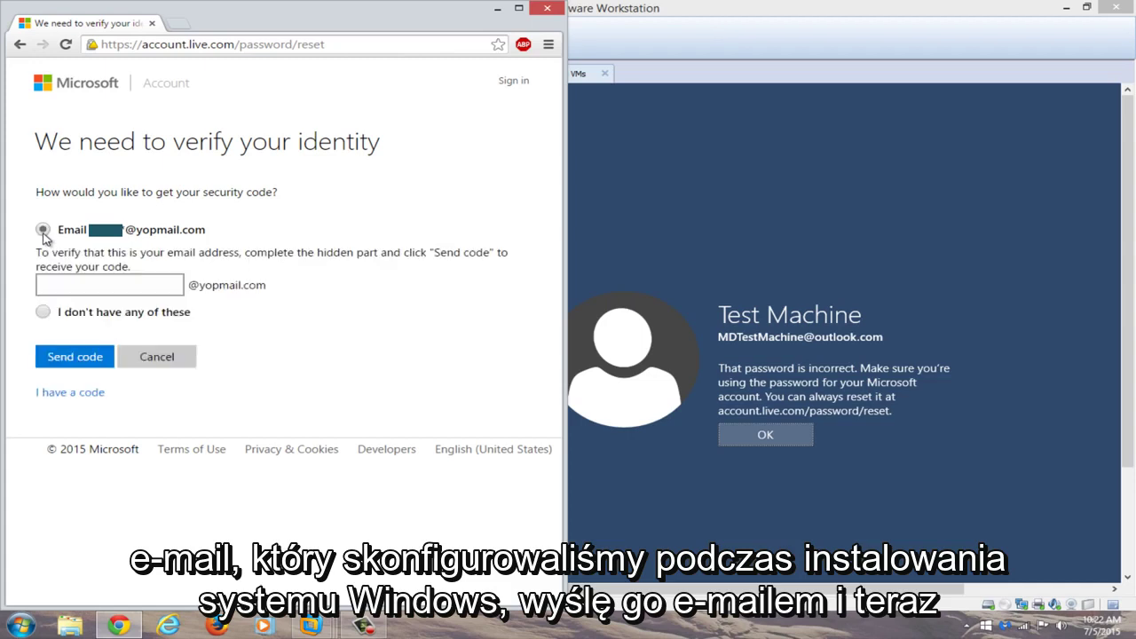
{"action": "left_click", "coordinate": [73, 286]}
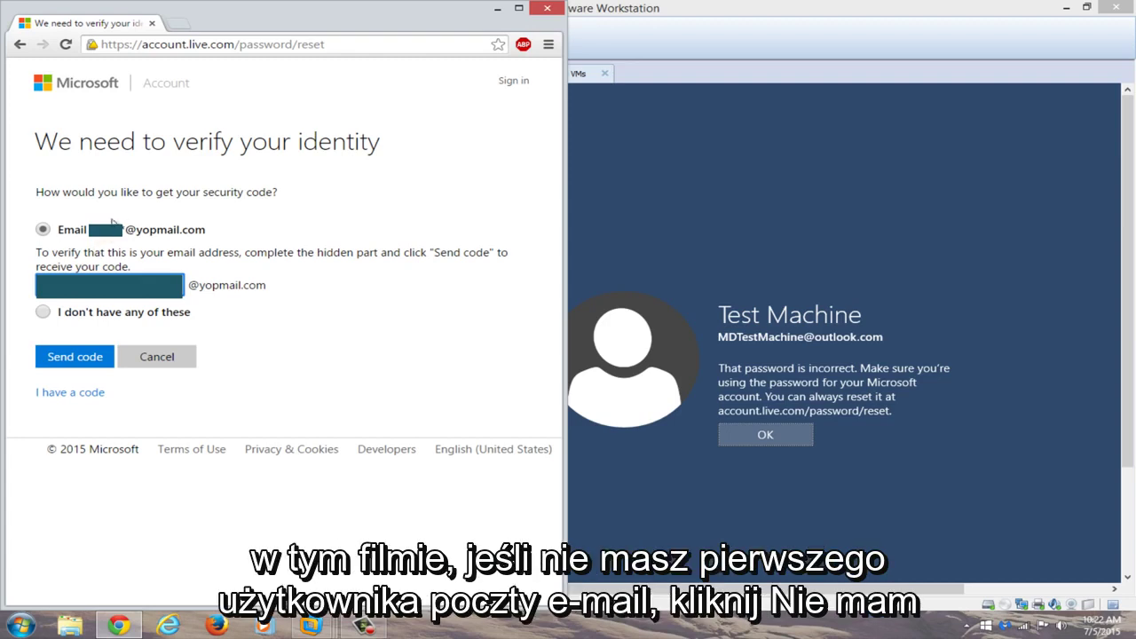
{"action": "left_click", "coordinate": [64, 357]}
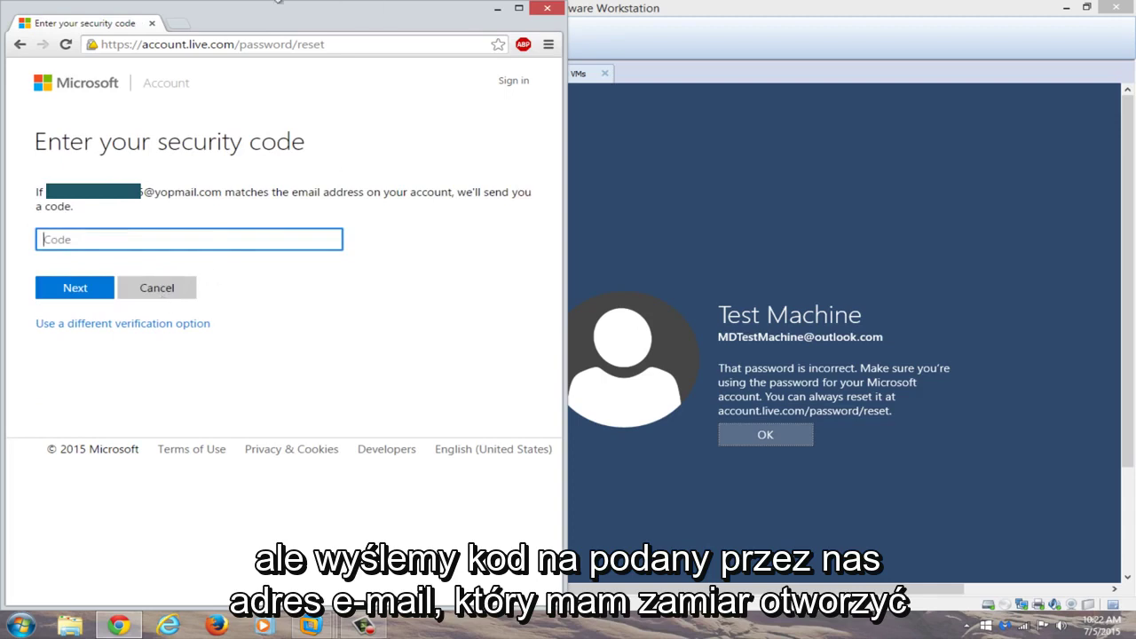
Open YOPmail in a new tab and wake the VM to its sign-in screen.
{"action": "left_click", "coordinate": [179, 27]}
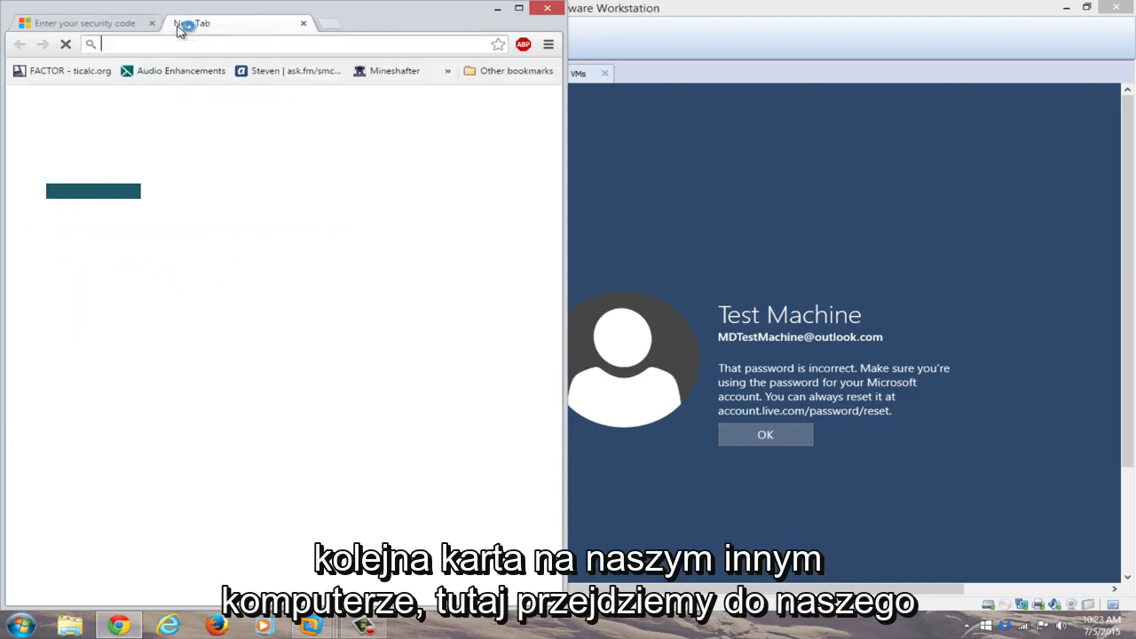
{"action": "type", "text": "yopmail.com"}
{"action": "key", "text": "Return"}
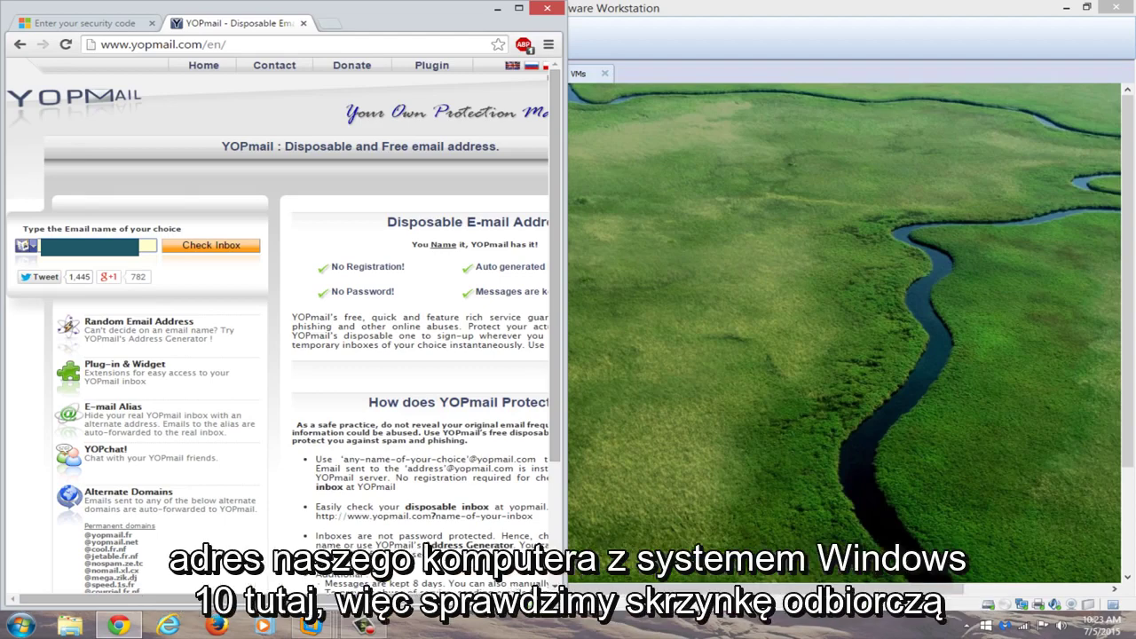
{"action": "left_click", "coordinate": [818, 395]}
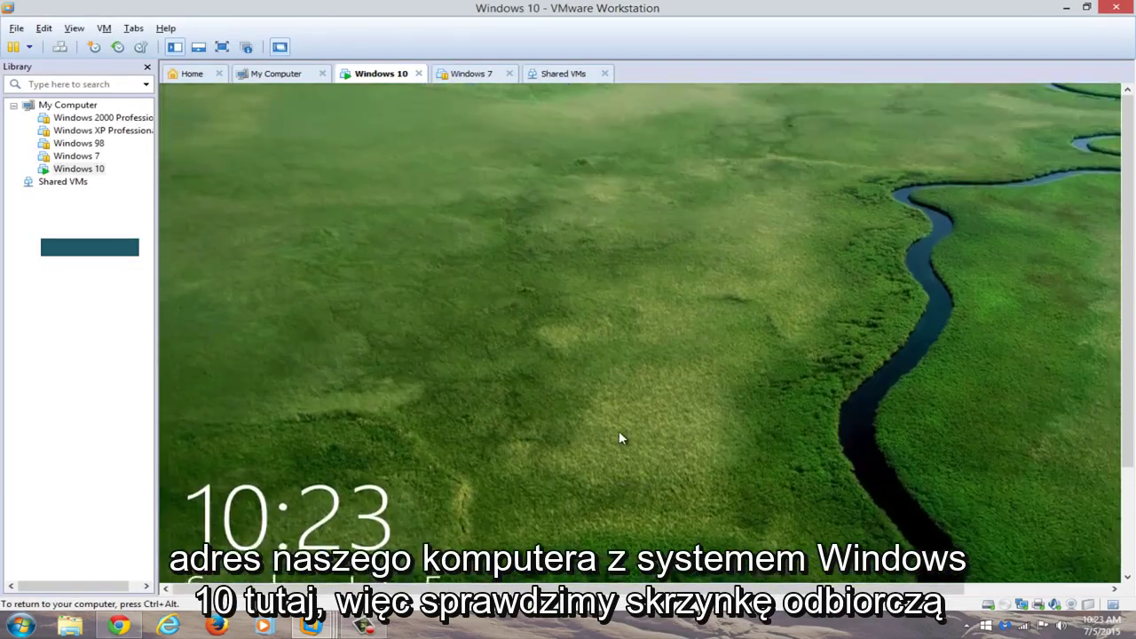
{"action": "left_click", "coordinate": [619, 433]}
{"action": "left_click_drag", "start_coordinate": [569, 10], "coordinate": [1135, 33]}
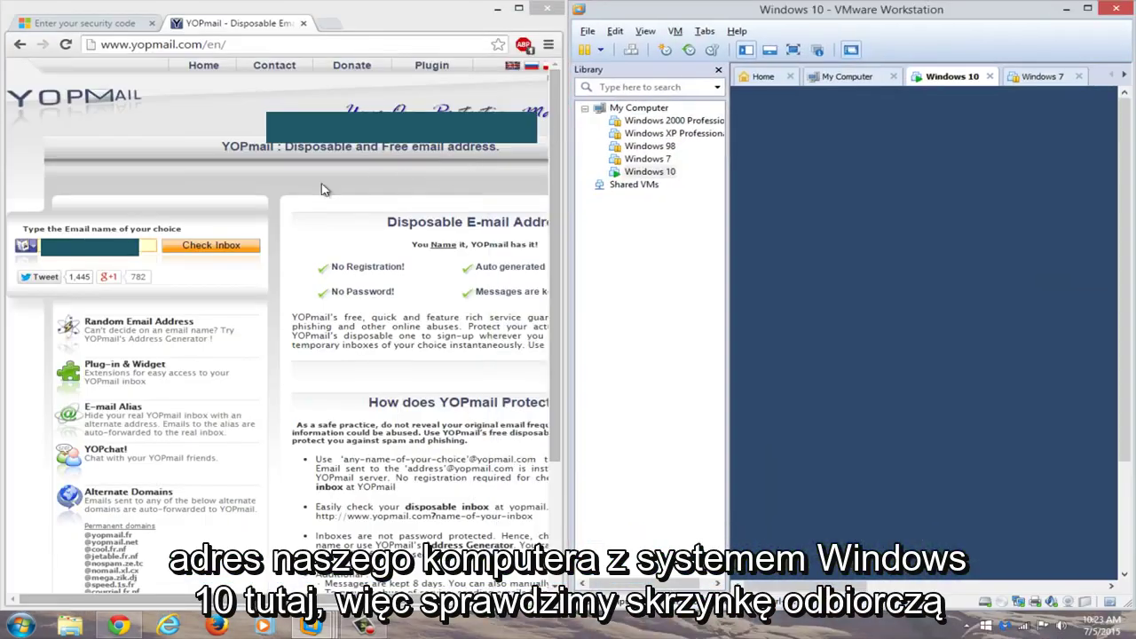
Open the recovery inbox in maximized Chrome and copy the reset code from the e-mail.
{"action": "left_click", "coordinate": [199, 250]}
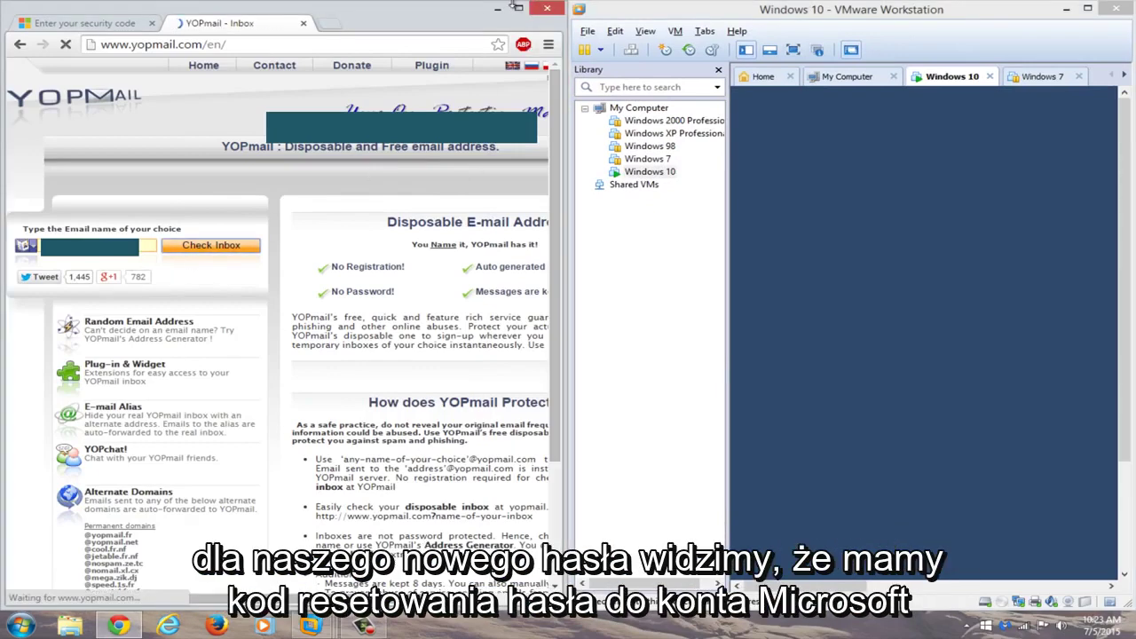
{"action": "key", "text": "super+Up"}
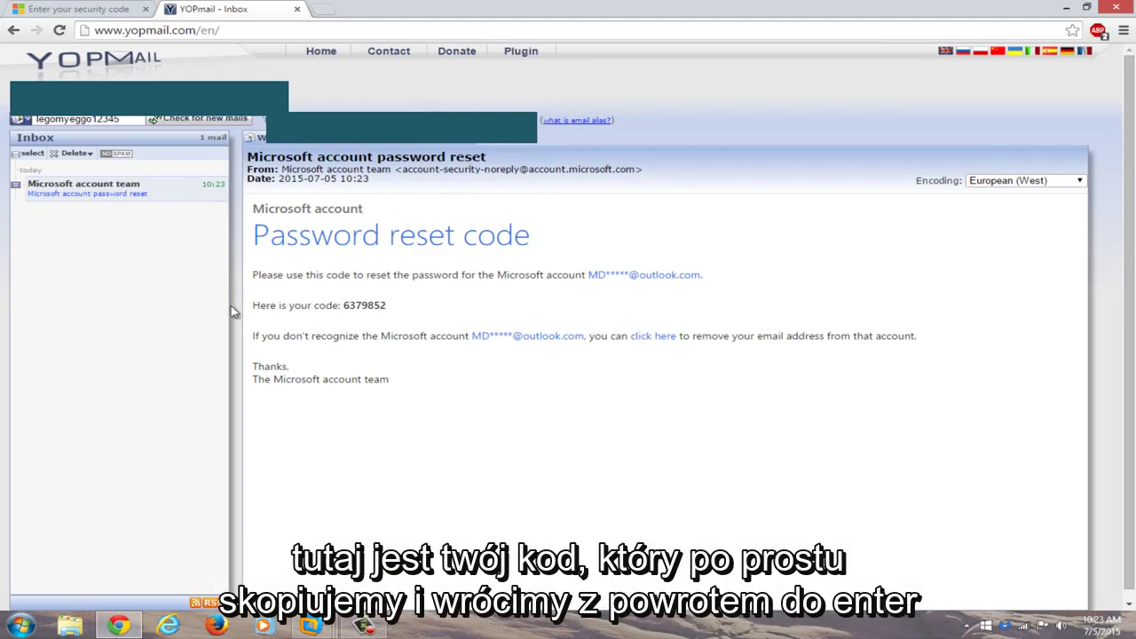
{"action": "left_click_drag", "start_coordinate": [387, 305], "coordinate": [344, 305]}
{"action": "right_click", "coordinate": [373, 306]}
{"action": "left_click", "coordinate": [386, 316]}
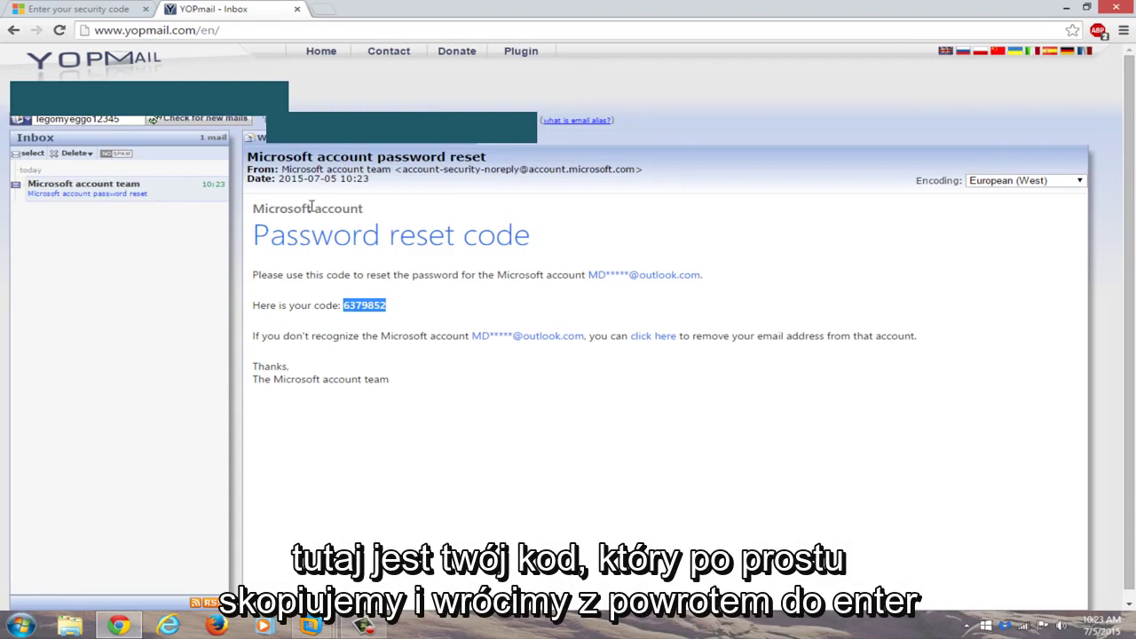
Paste the copied security code on the verification page and submit it.
{"action": "left_click", "coordinate": [34, 9]}
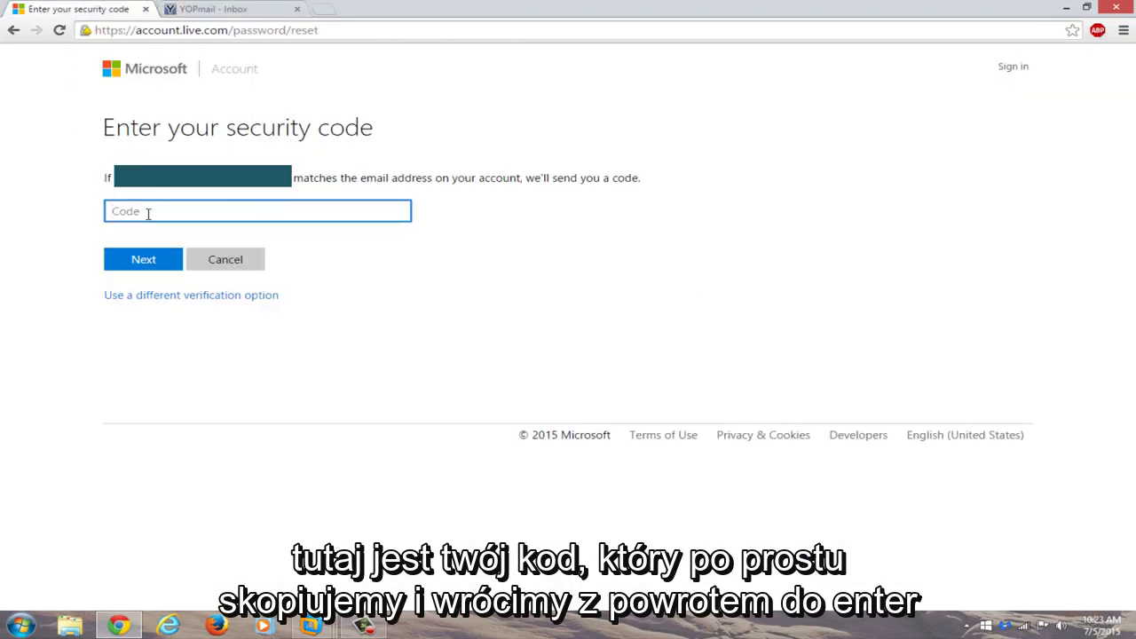
{"action": "key", "text": "ctrl+v"}
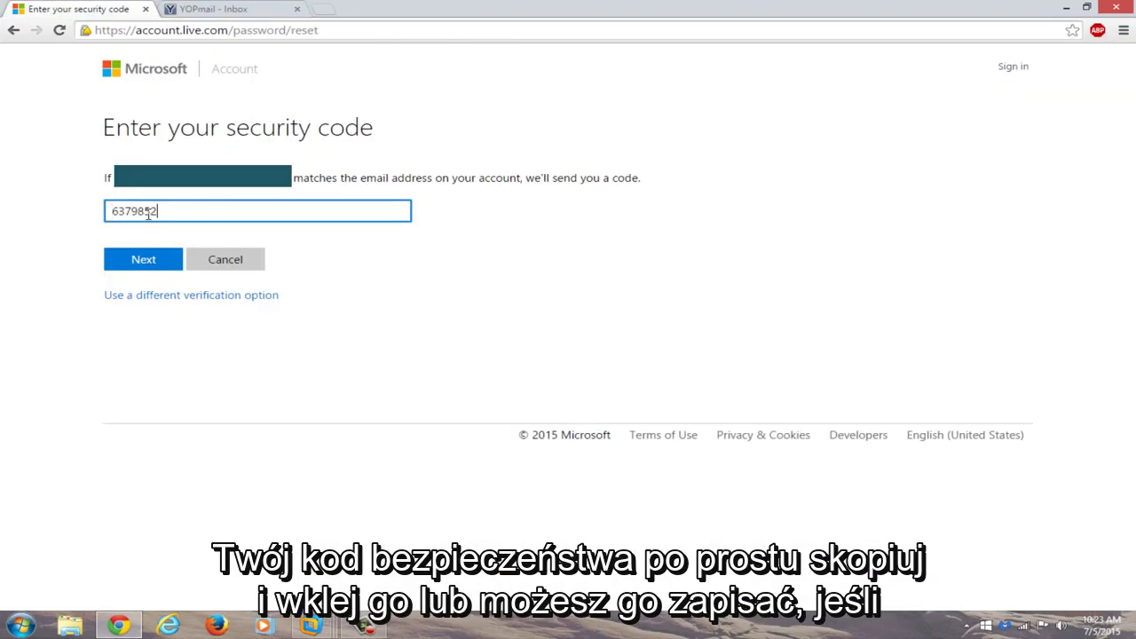
{"action": "left_click", "coordinate": [149, 261]}
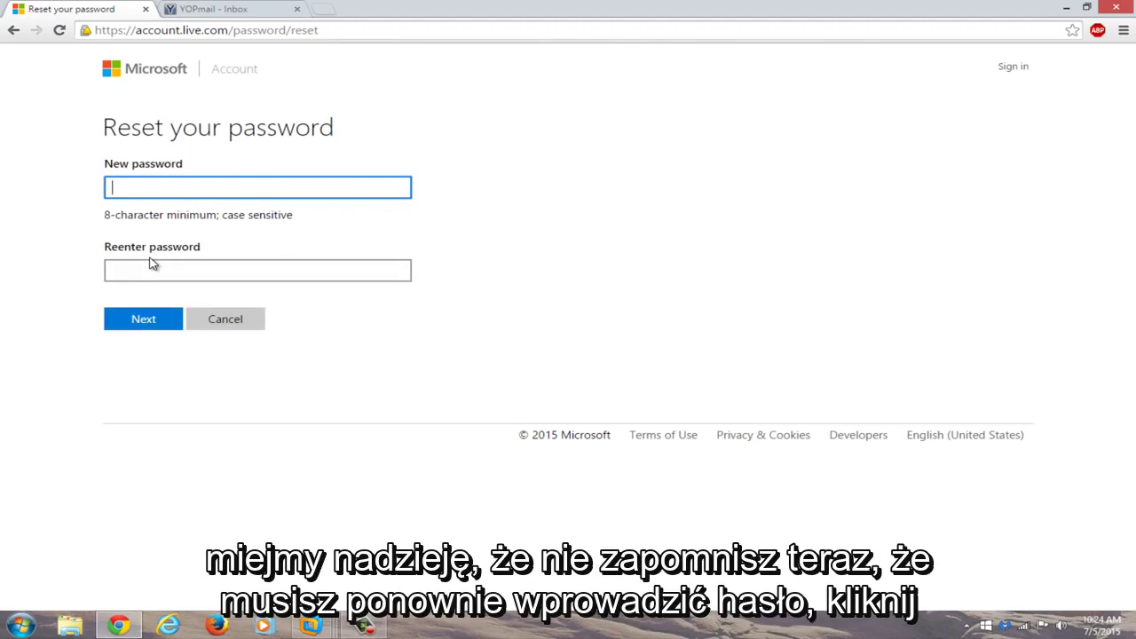
Enter the new password in both fields and submit it.
{"action": "type", "text": "••••••••••••••"}
{"action": "left_click", "coordinate": [148, 274]}
{"action": "type", "text": "•"}
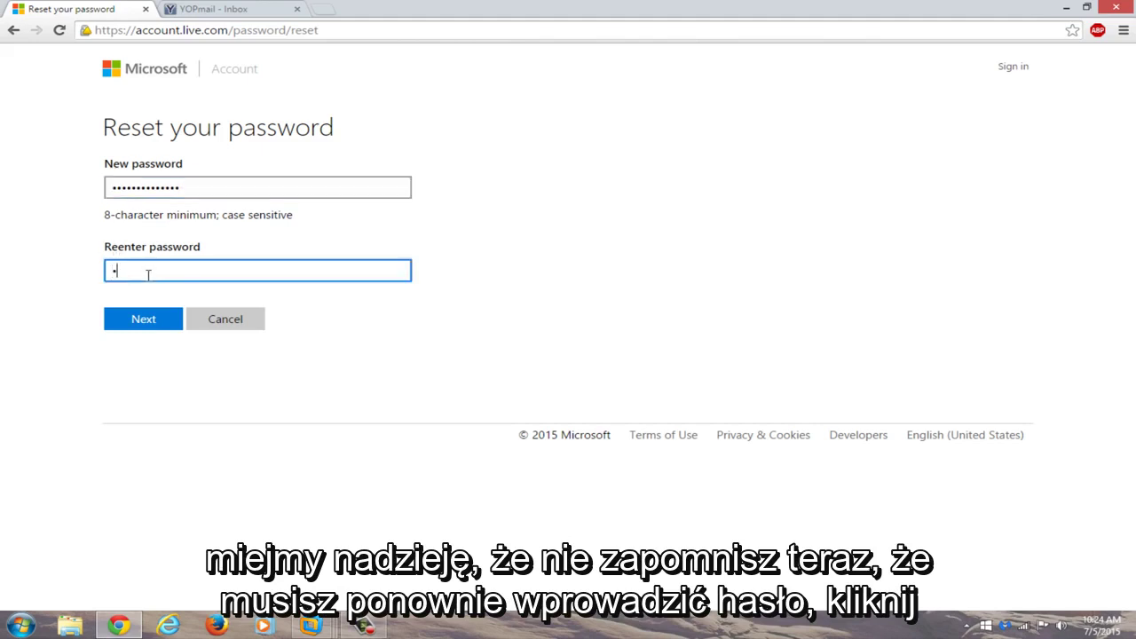
{"action": "type", "text": "•••••••••••••"}
{"action": "left_click", "coordinate": [124, 321]}
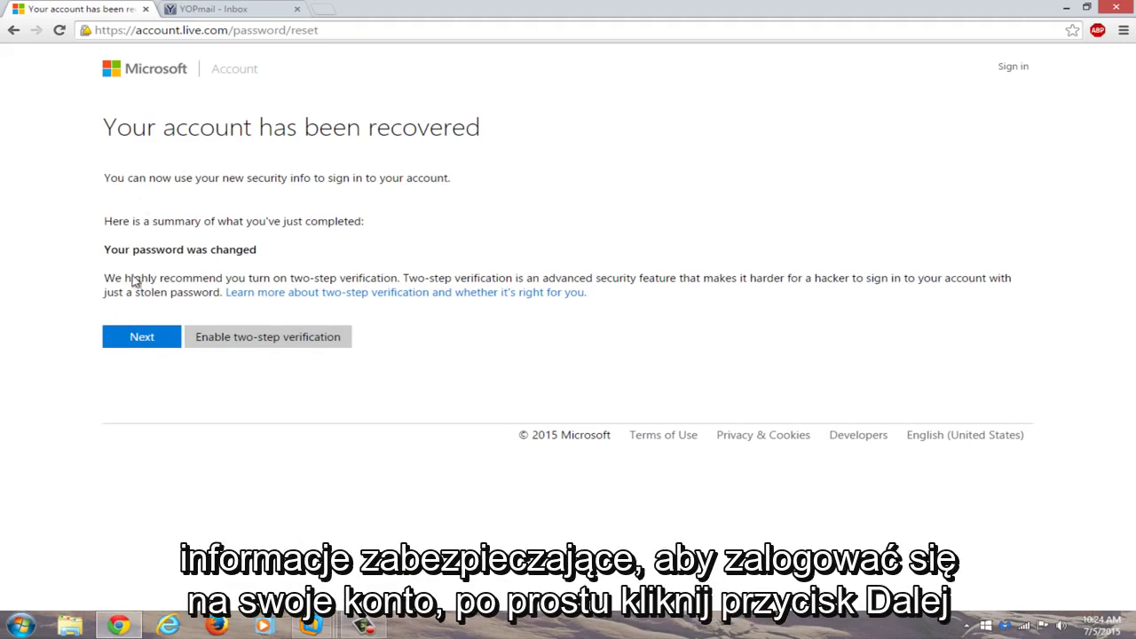
Continue to sign-in and enter the recovered account's outlook.com address, correcting the mistaken paste.
{"action": "left_click", "coordinate": [125, 343]}
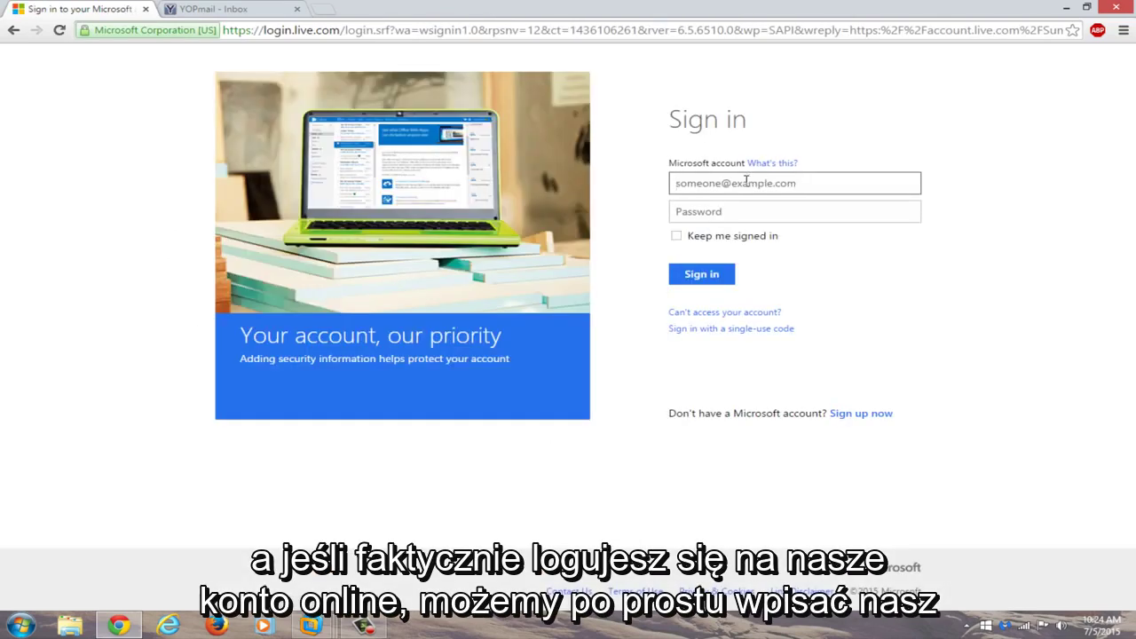
{"action": "key", "text": "ctrl+v"}
{"action": "double_click", "coordinate": [746, 181]}
{"action": "key", "text": "BackSpace"}
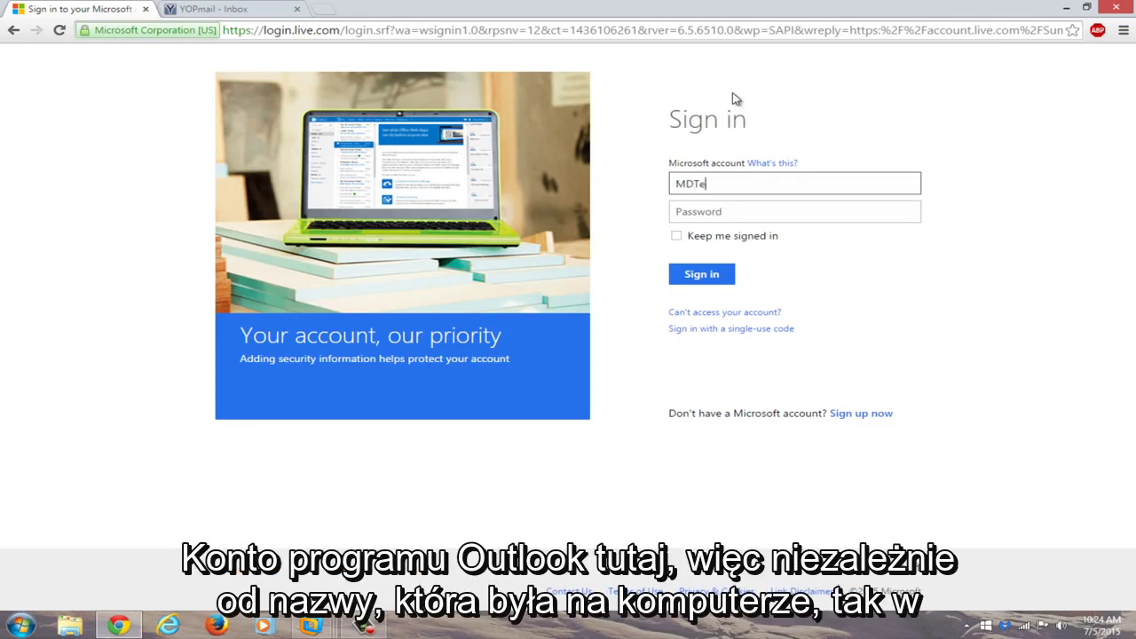
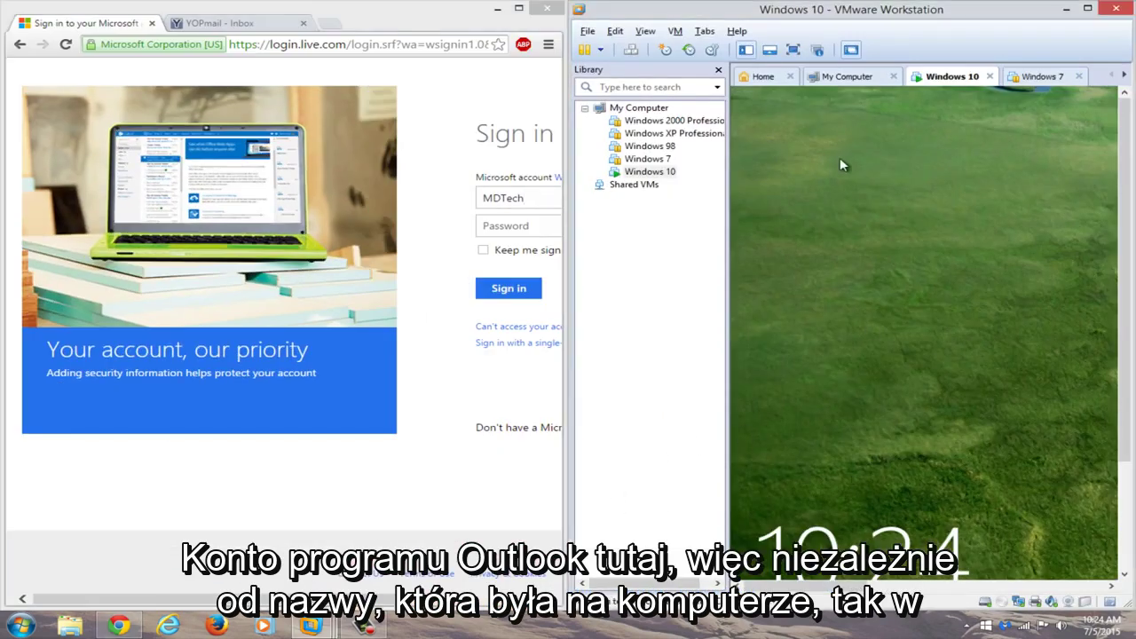
{"action": "left_click", "coordinate": [917, 435]}
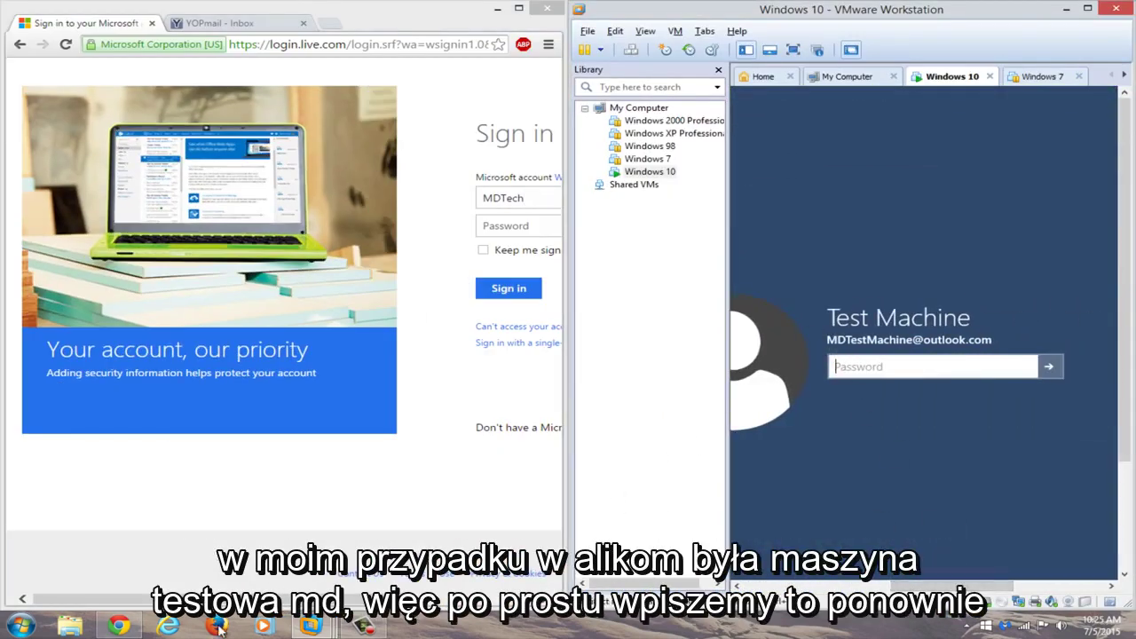
{"action": "left_click", "coordinate": [118, 626]}
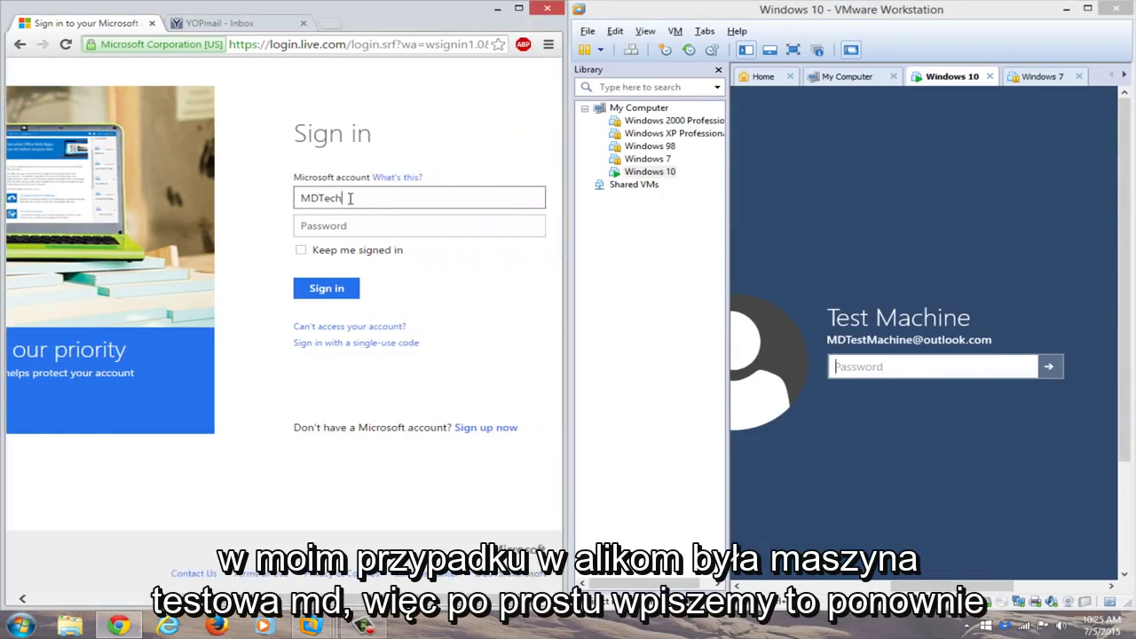
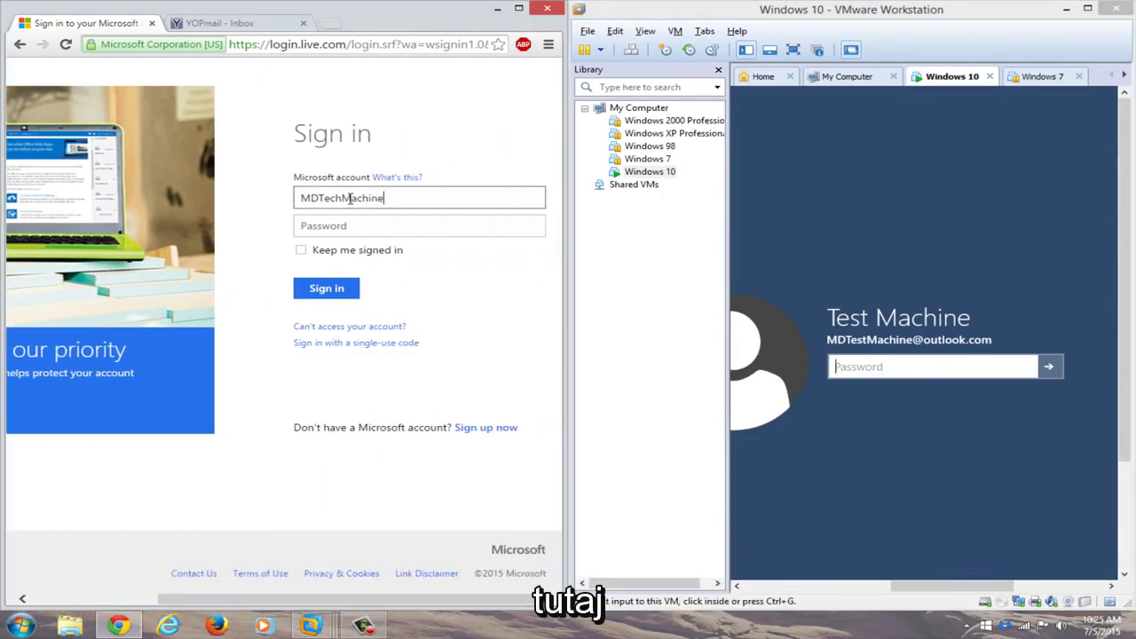
{"action": "key", "text": "ctrl+a"}
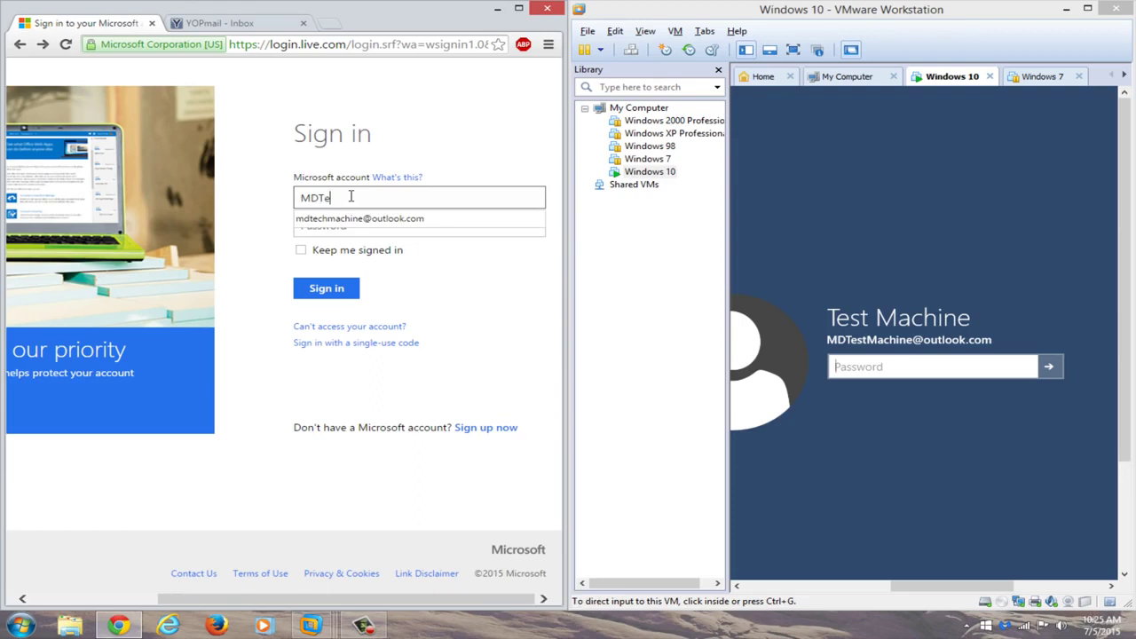
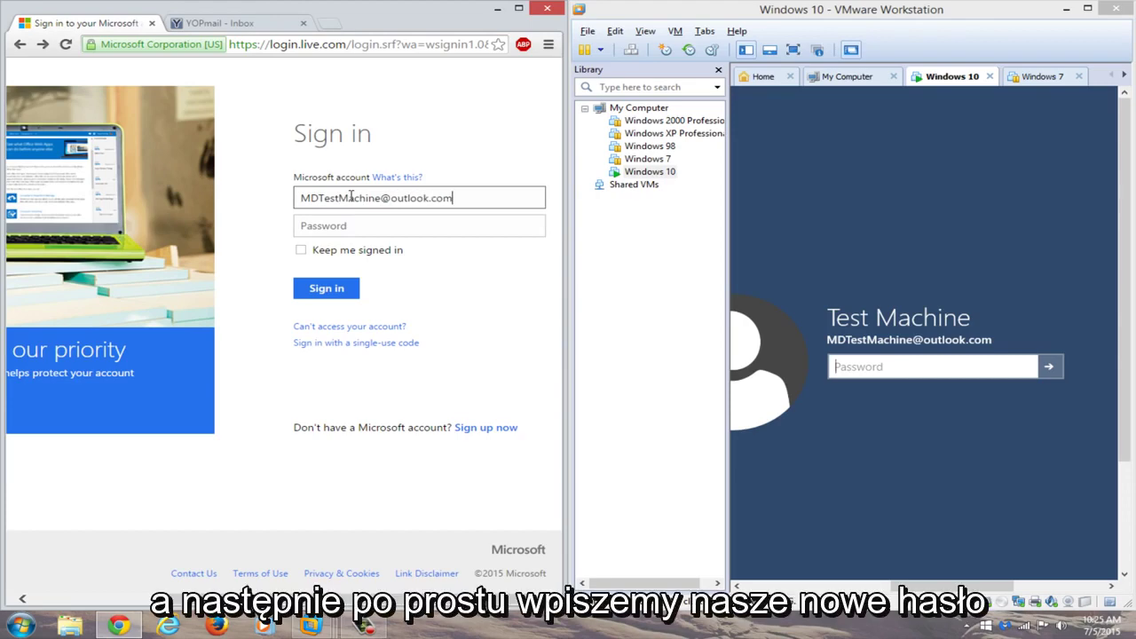
Enter the new password and sign in.
{"action": "left_click", "coordinate": [405, 223]}
{"action": "left_click", "coordinate": [421, 234]}
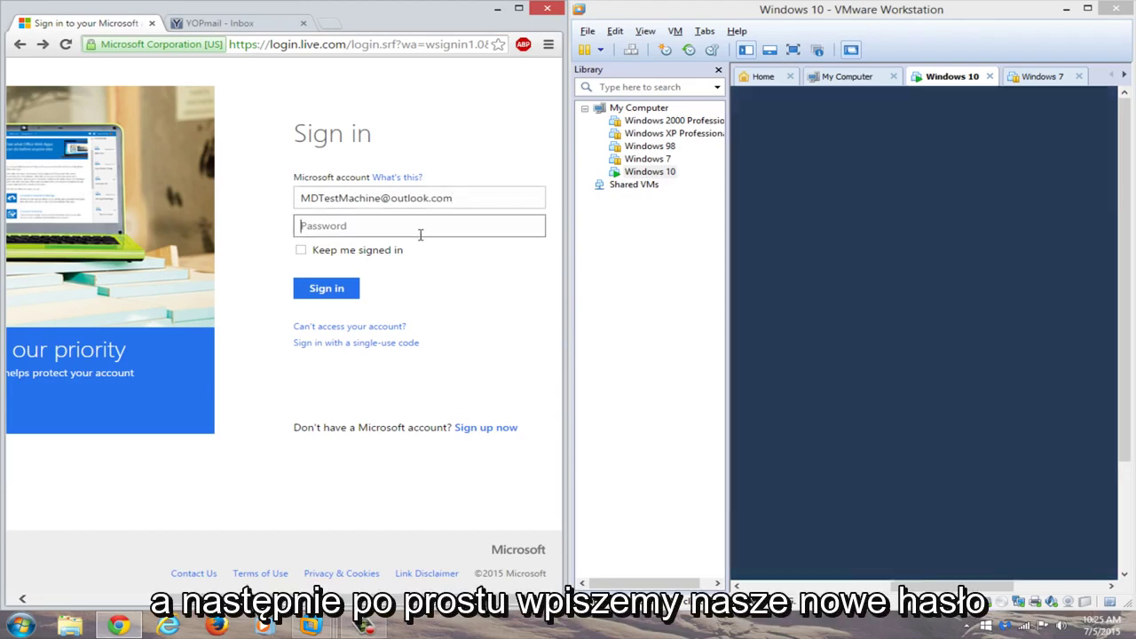
{"action": "type", "text": "*********"}
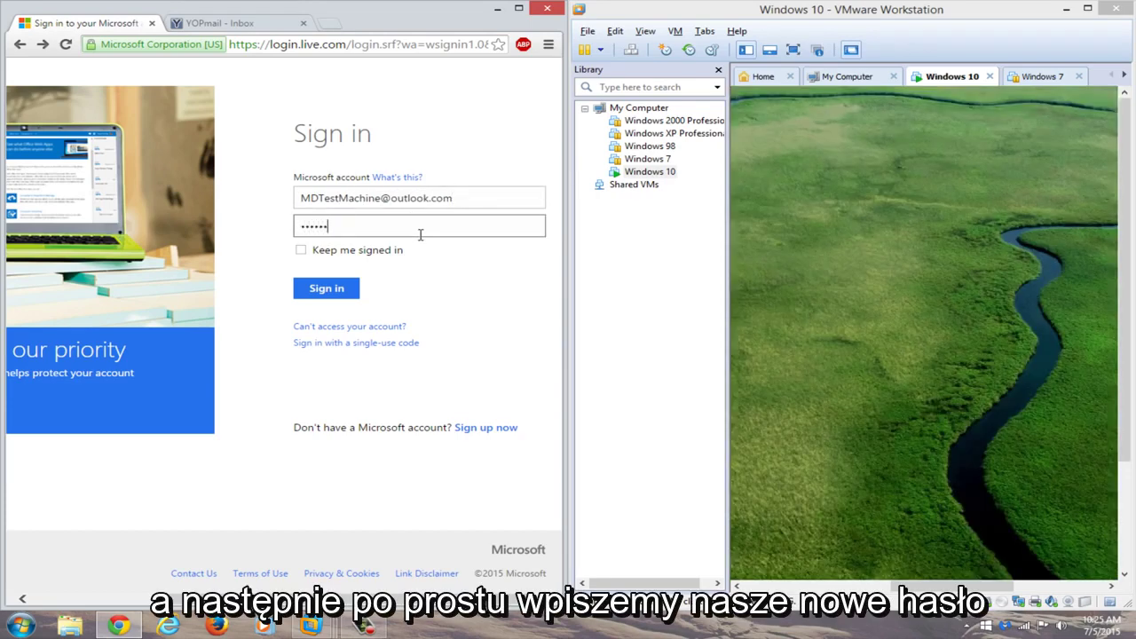
{"action": "type", "text": "****"}
{"action": "key", "text": "Return"}
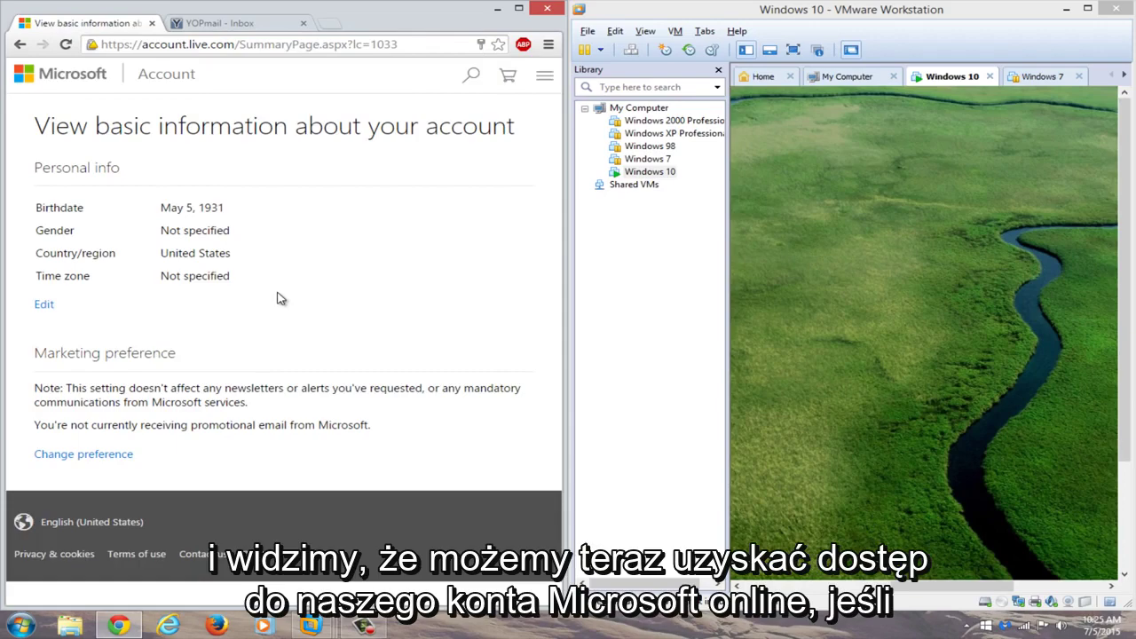
Put the VM in full screen, dismiss the lock screen, and type the new password.
{"action": "left_click", "coordinate": [1088, 9]}
{"action": "left_click", "coordinate": [221, 46]}
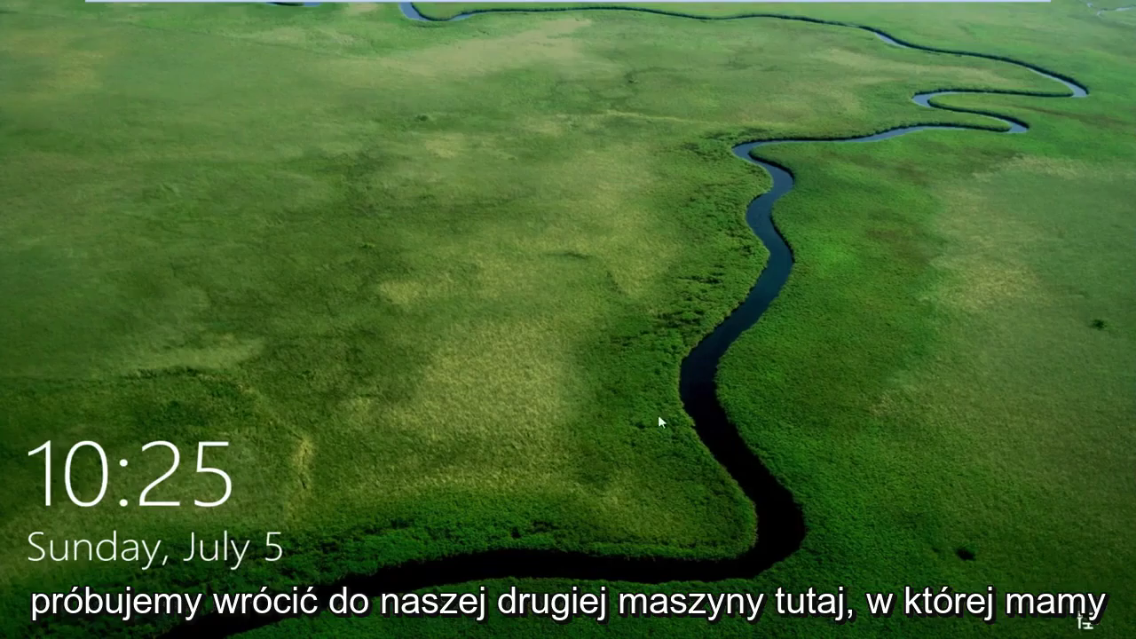
{"action": "left_click_drag", "start_coordinate": [658, 414], "coordinate": [565, 40]}
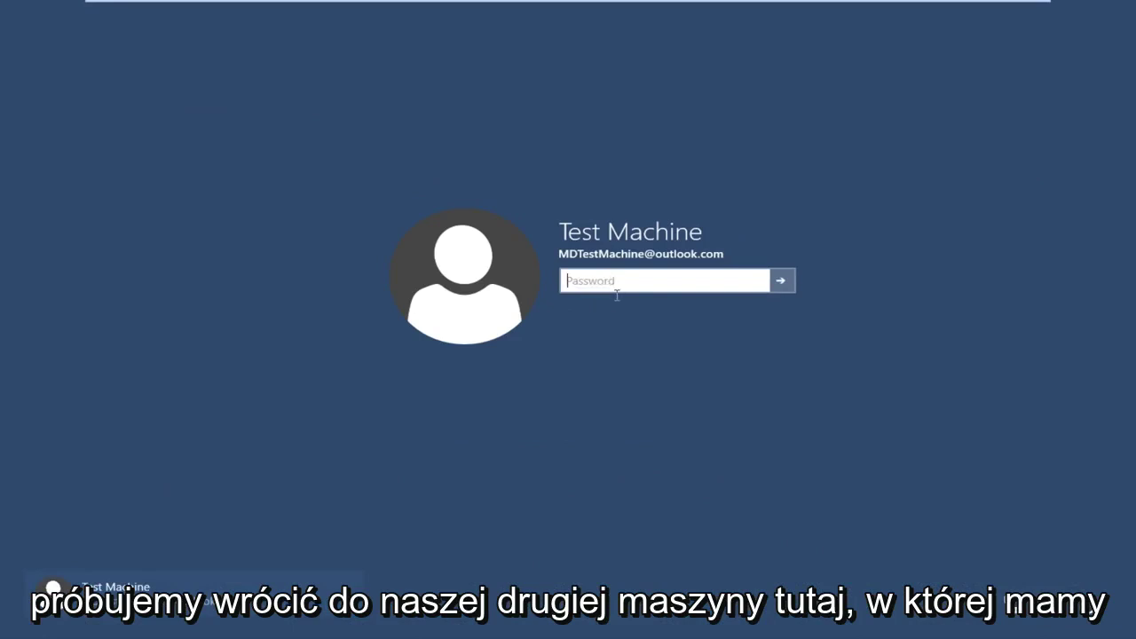
{"action": "type", "text": "••"}
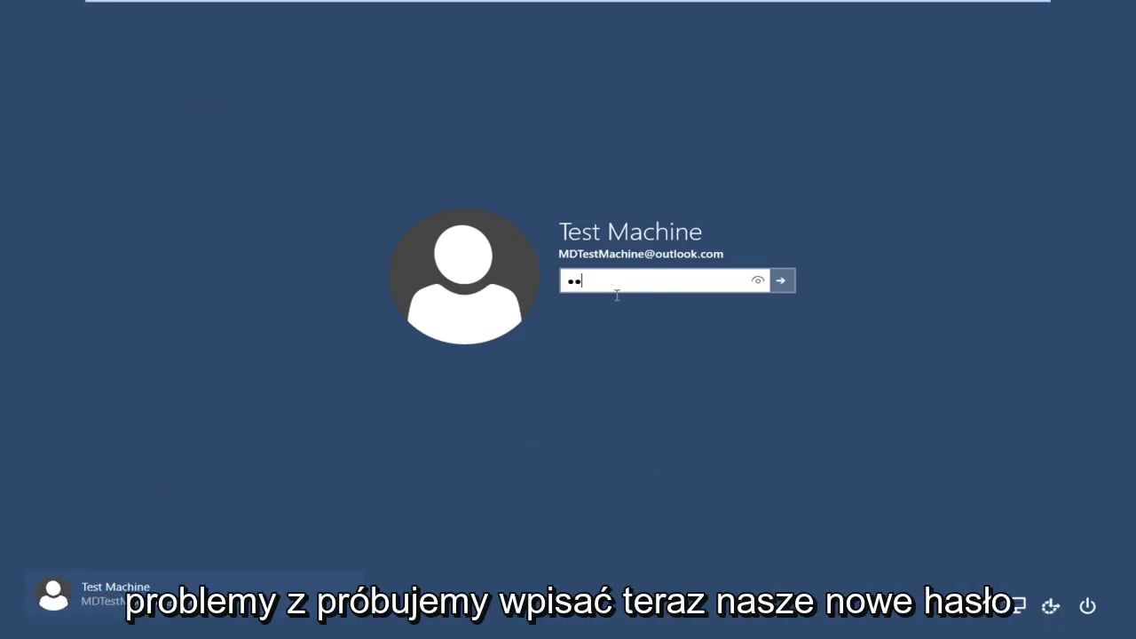
{"action": "type", "text": "••••"}
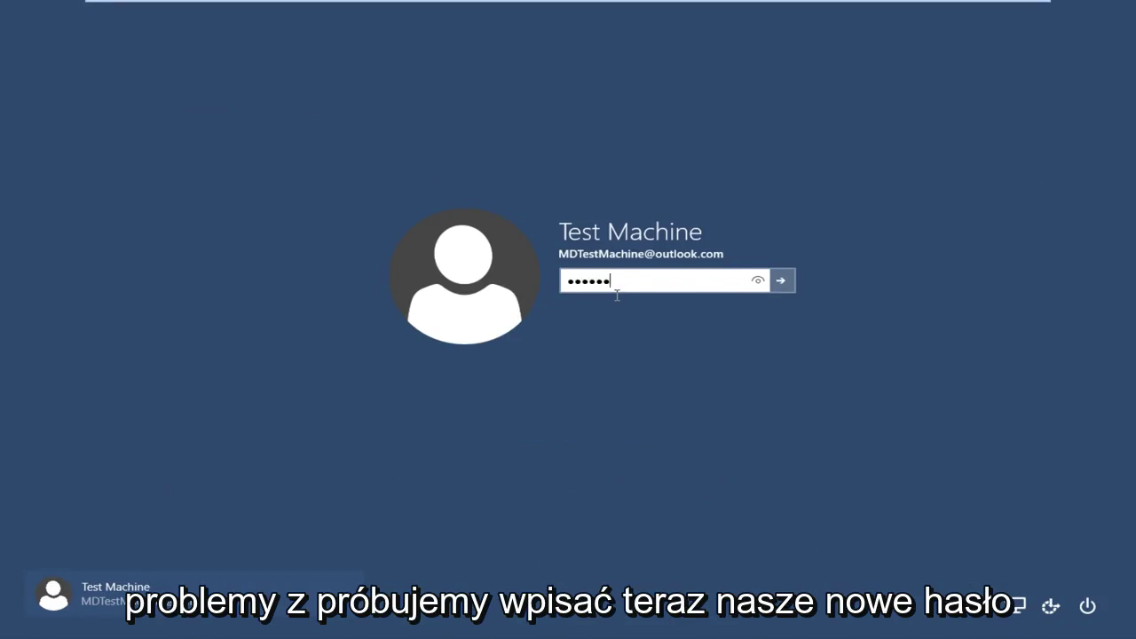